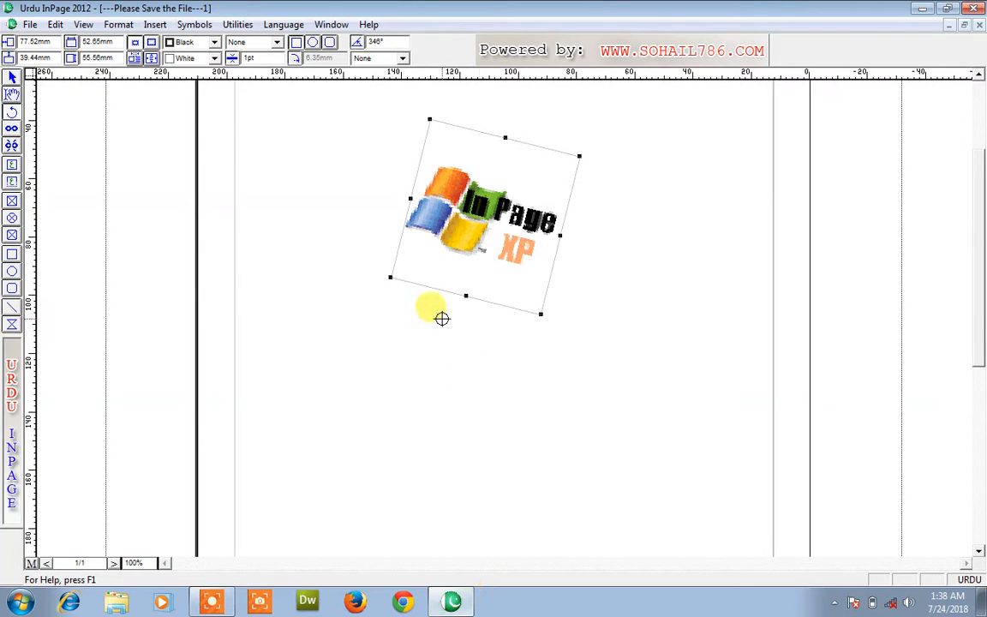
Delete the rotated InPage XP logo to leave the page blank
left_click(12, 79)
key("Delete")
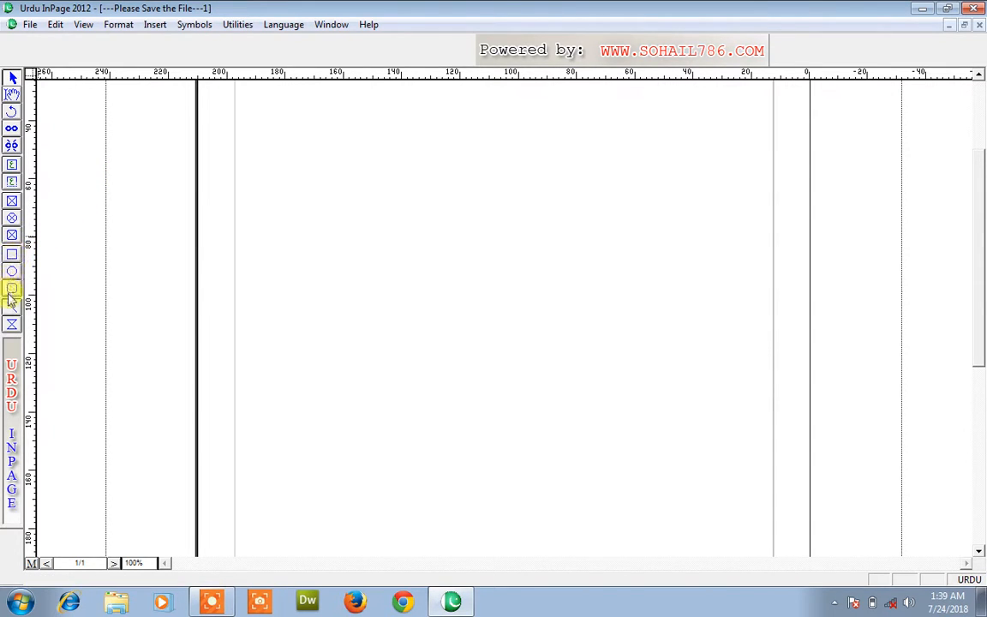
Draw a rectangle mid-page, an ellipse above it and a rounded rectangle below it
left_click(12, 254)
mouse_move(295, 286)
left_mouse_down()
mouse_move(405, 321)
mouse_move(443, 359)
left_mouse_up()
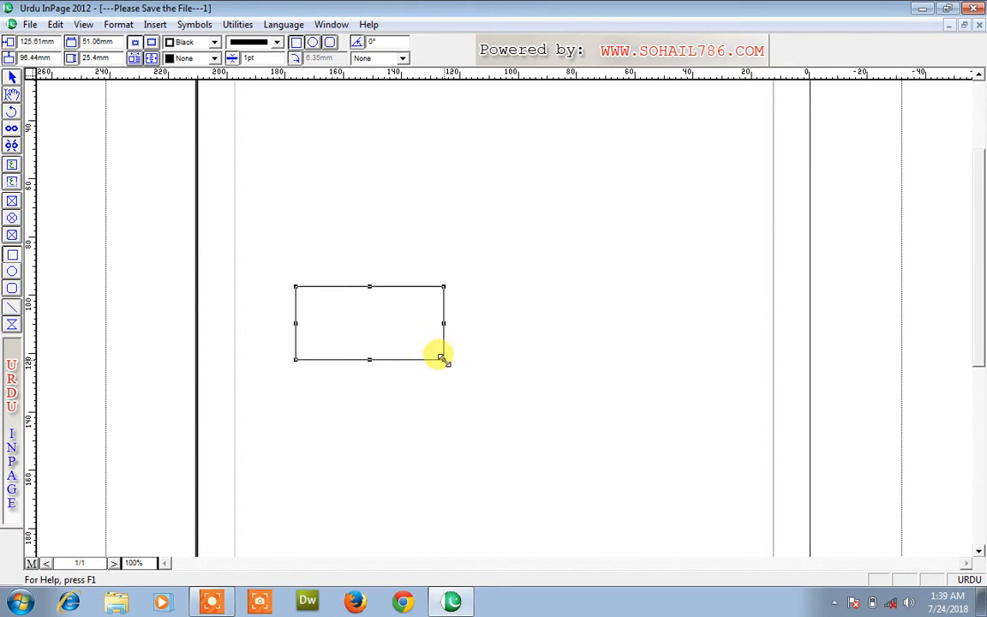
left_click(12, 272)
left_click_drag(383, 188, 496, 265)
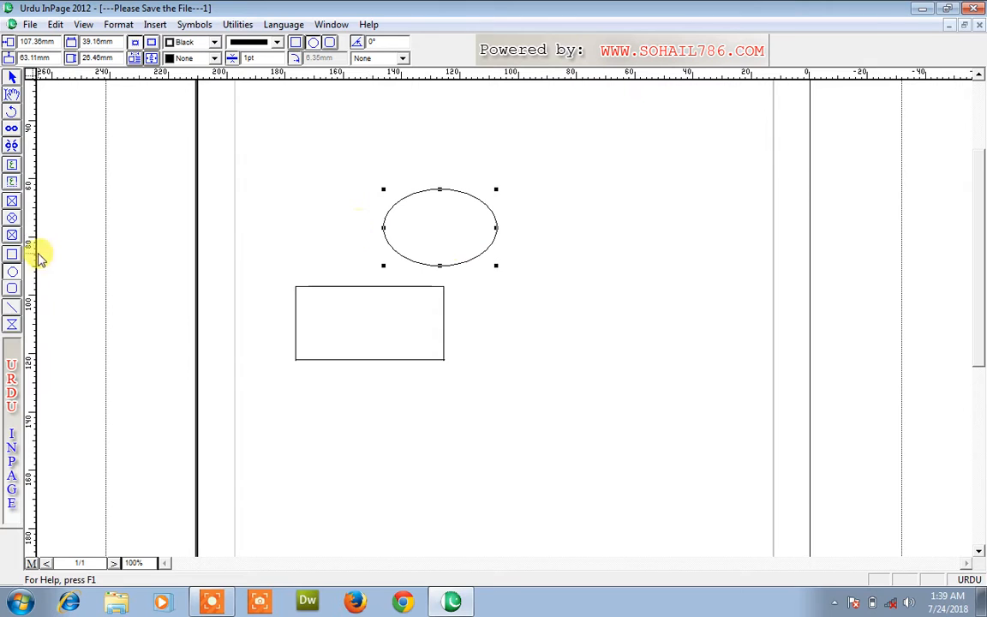
left_click(12, 288)
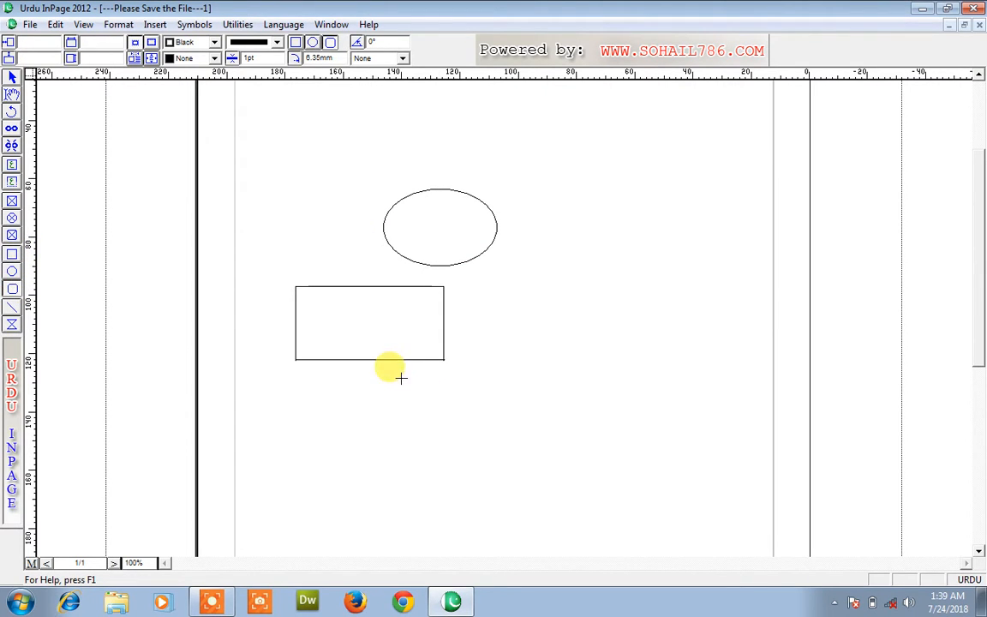
left_click_drag(400, 378, 553, 512)
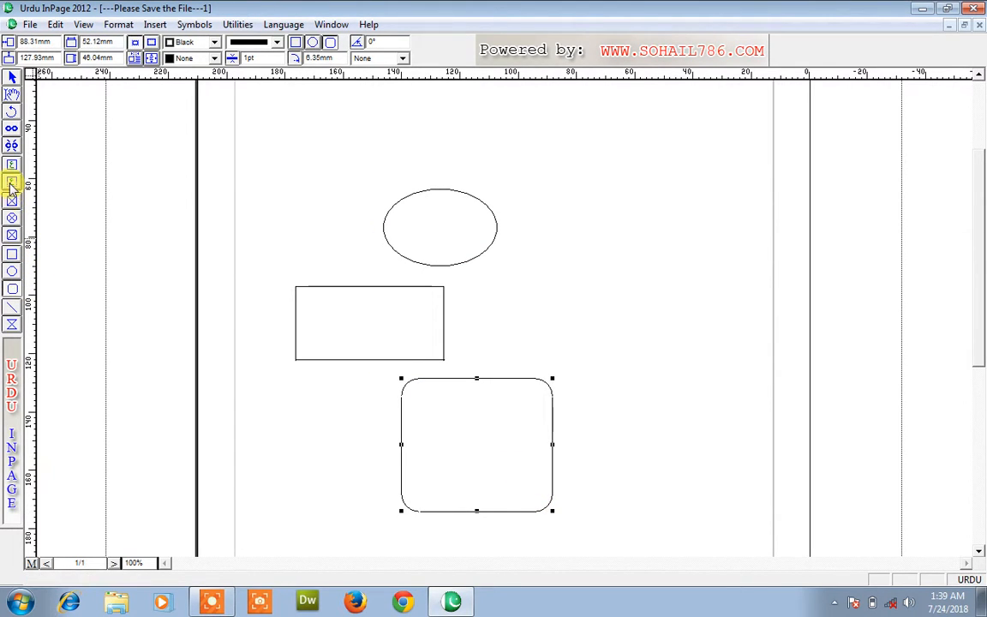
left_click(348, 342)
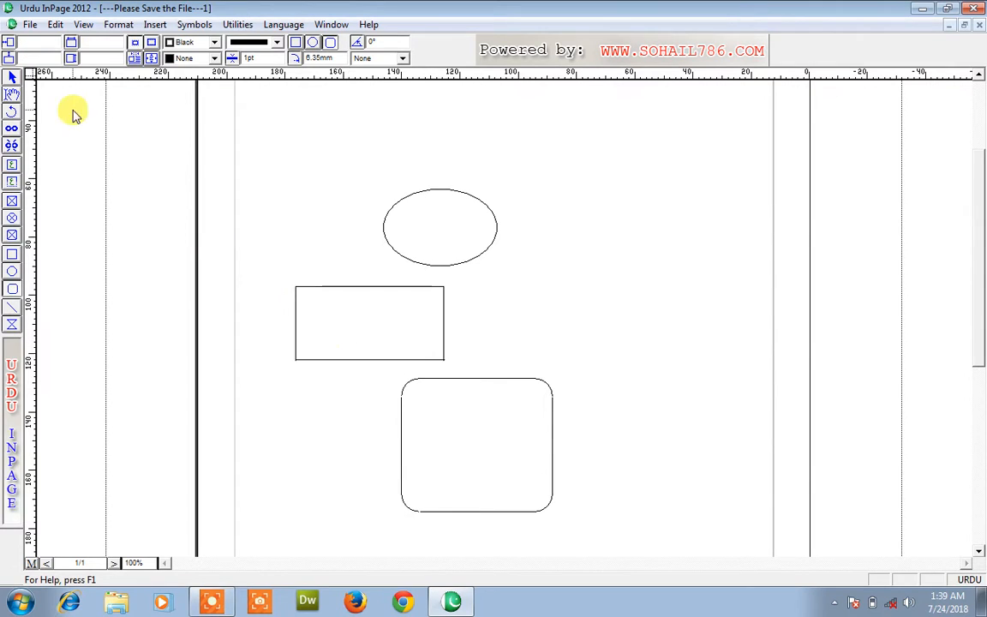
Fill the ellipse with gray
left_click(12, 79)
left_click(438, 247)
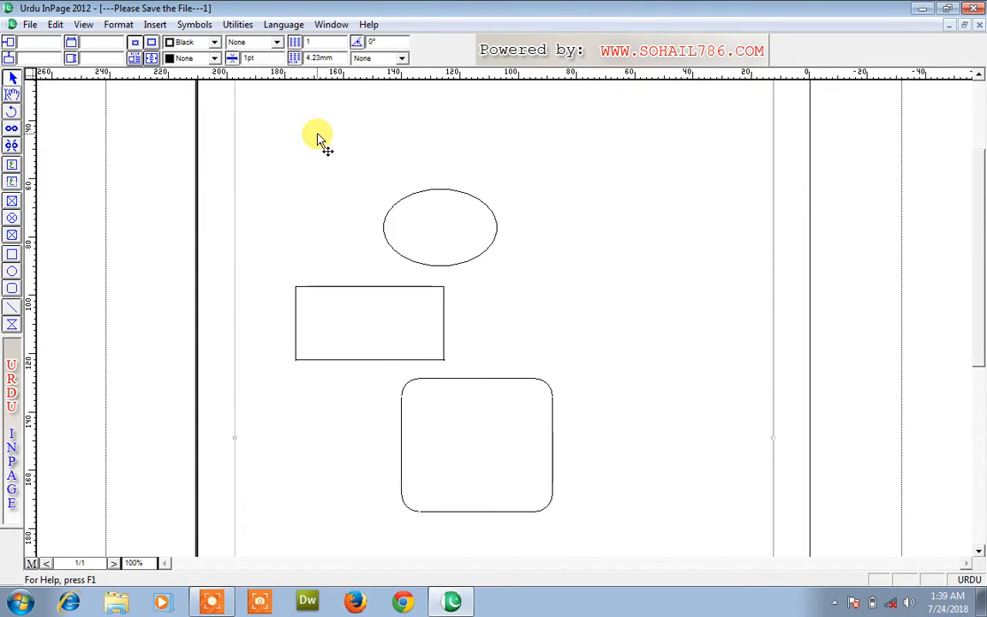
left_click(420, 269)
left_click(214, 57)
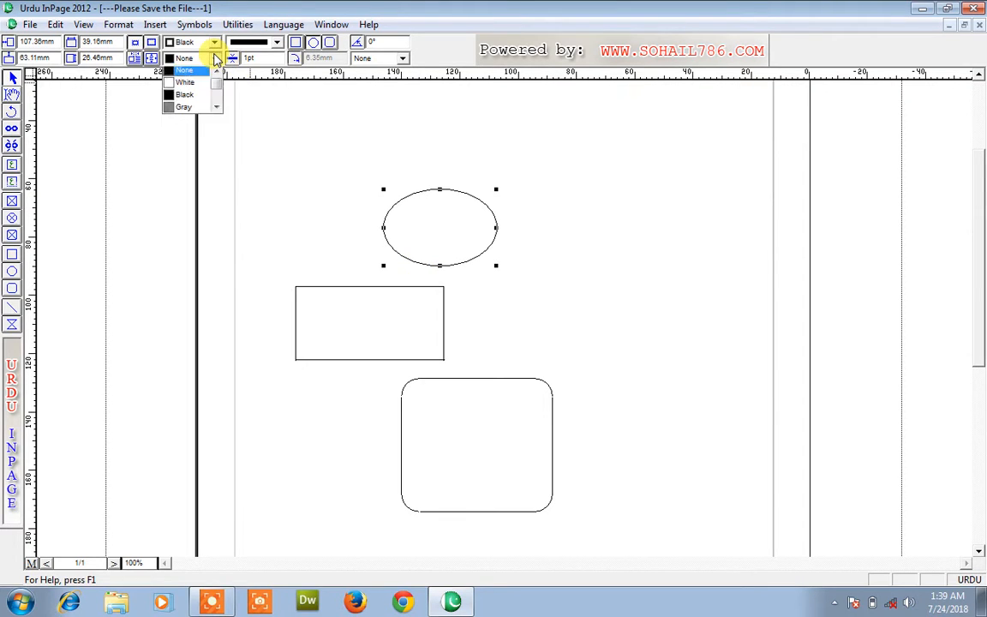
left_click(201, 110)
left_click(377, 332)
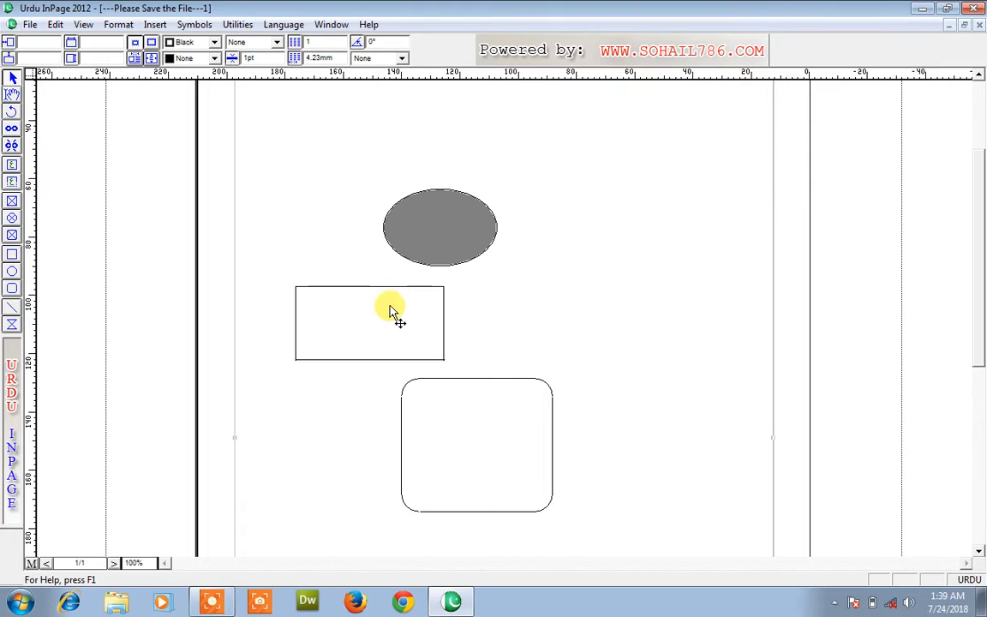
Fill the middle rectangle with yellow
left_click(391, 287)
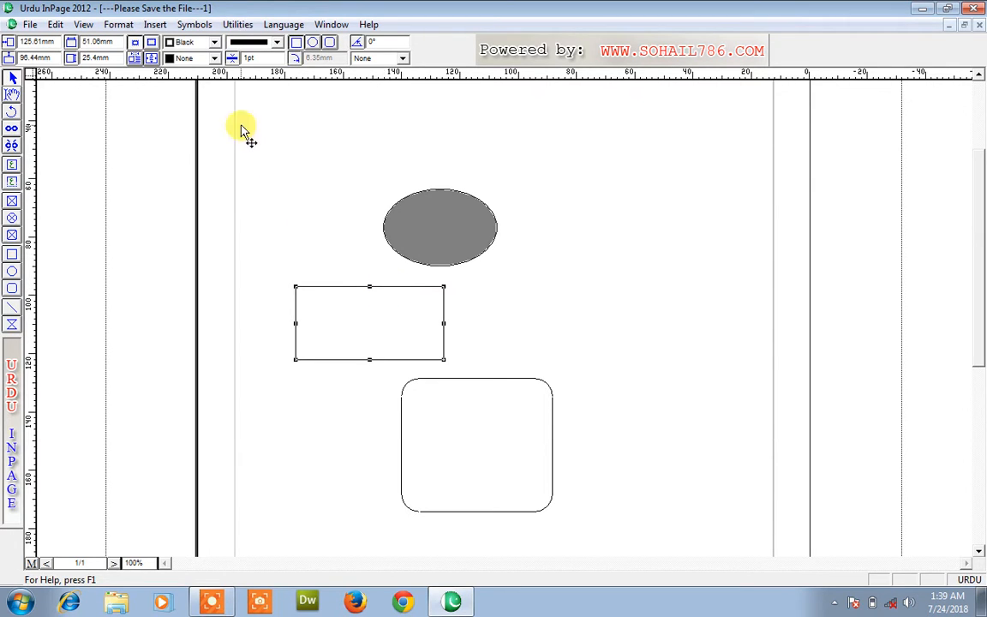
left_click(214, 58)
left_click_drag(217, 86, 217, 92)
left_click(185, 97)
Fill the rounded rectangle with red
left_click(463, 382)
left_click(214, 58)
scroll(218, 101, "down", 3)
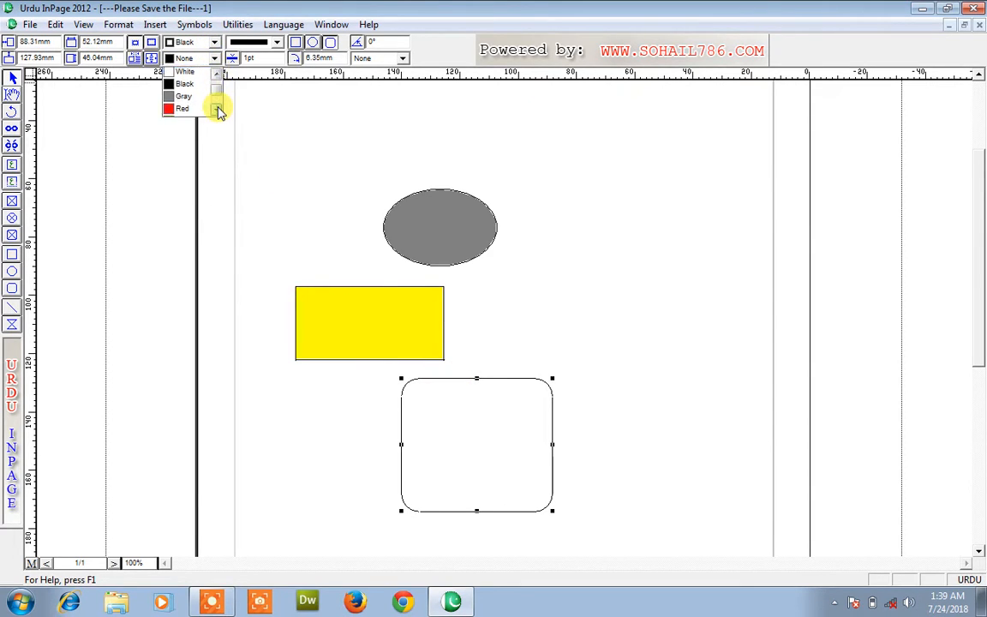
left_click(190, 86)
left_click(300, 188)
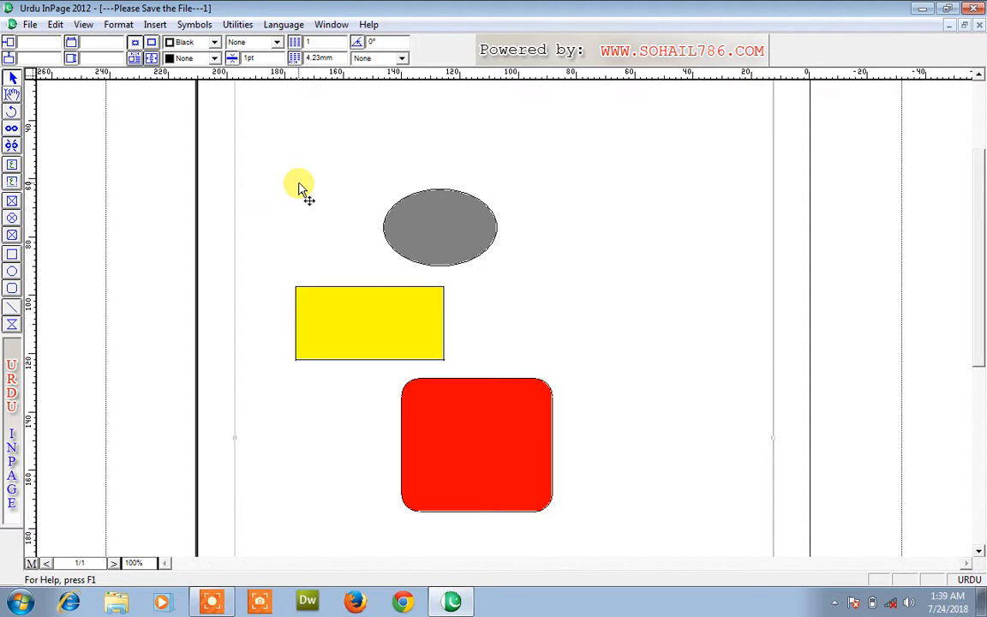
Delete the gray ellipse, yellow rectangle and red rounded rectangle
left_click(430, 240)
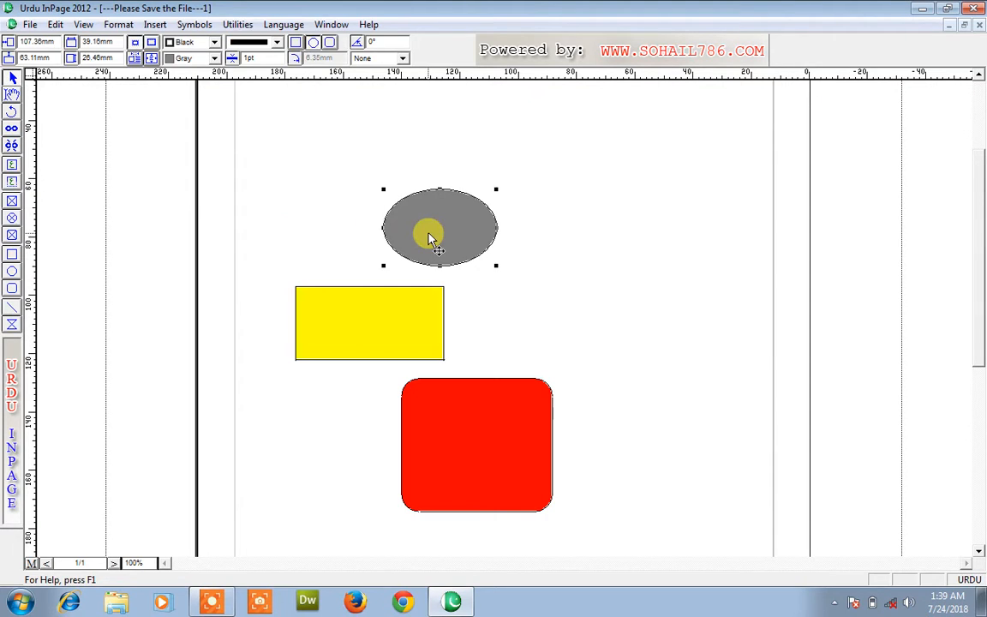
key("Delete")
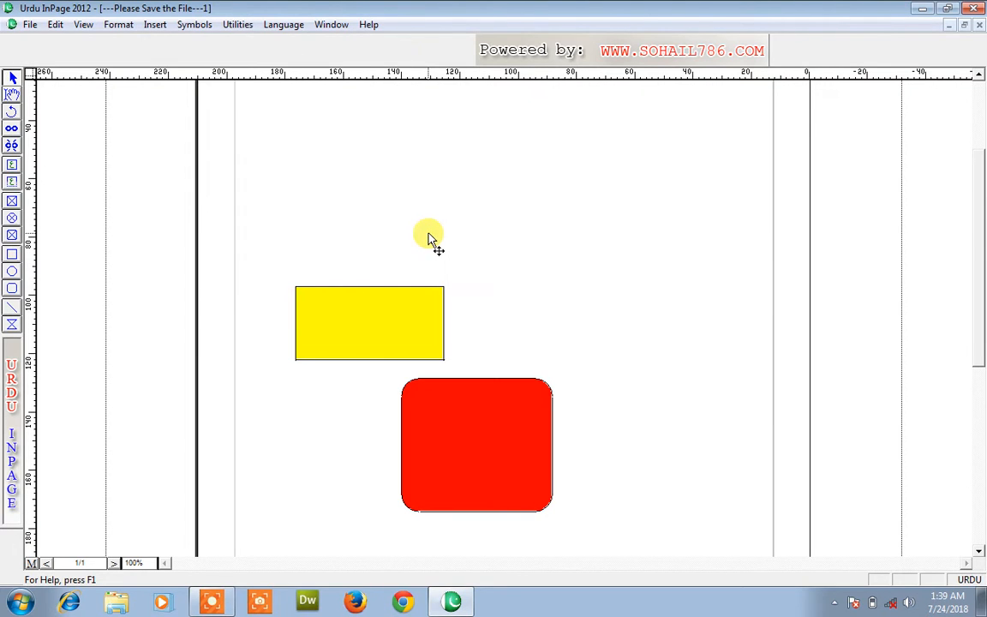
left_click(415, 315)
key("Delete")
left_click(463, 392)
key("Delete")
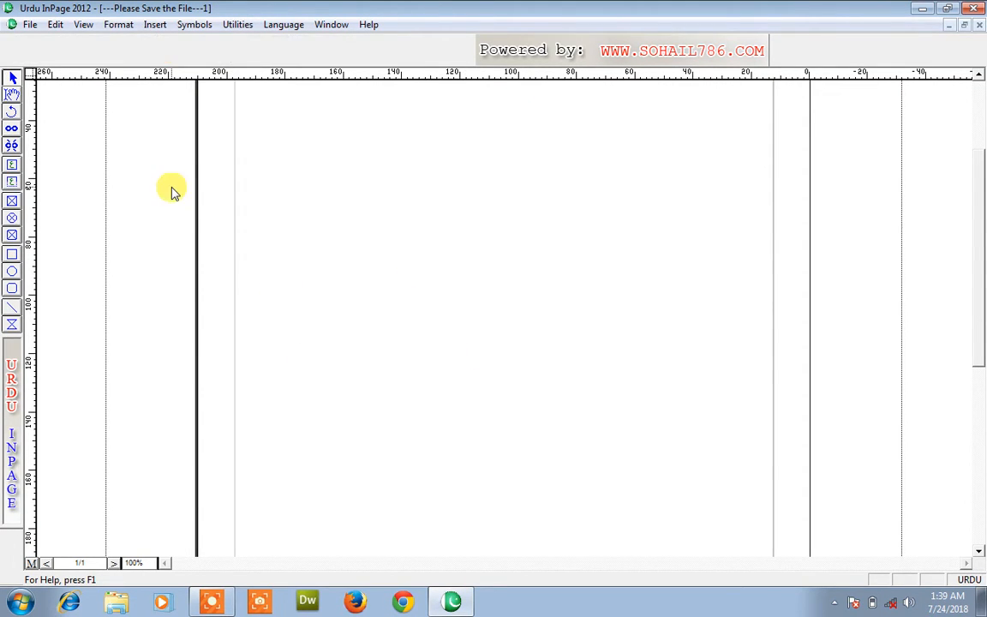
Type the Urdu name in 48pt Nastaliq text, correcting a typo
left_click(13, 96)
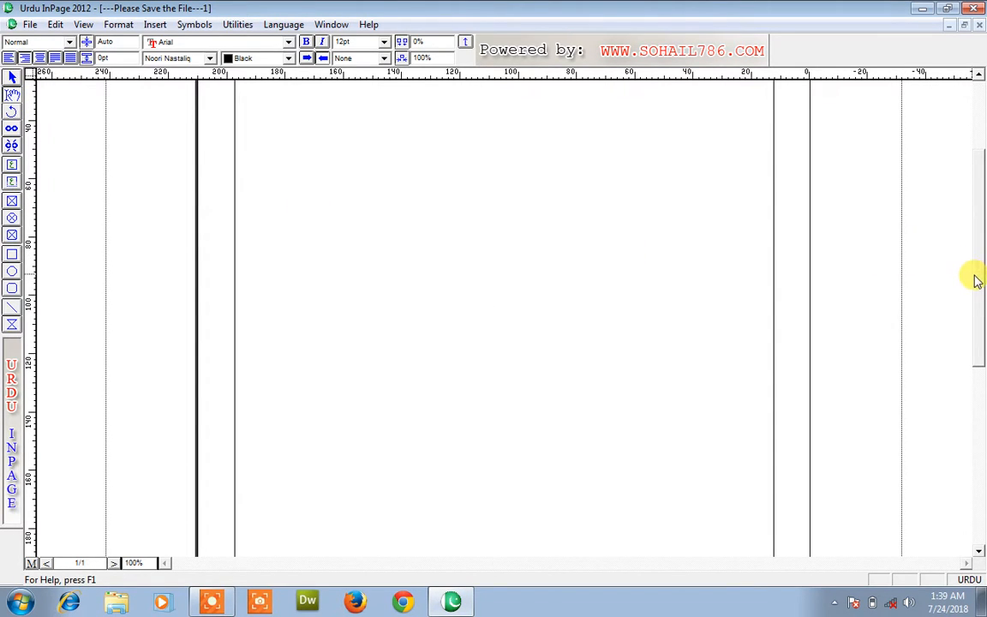
scroll(974, 184, "up", 3)
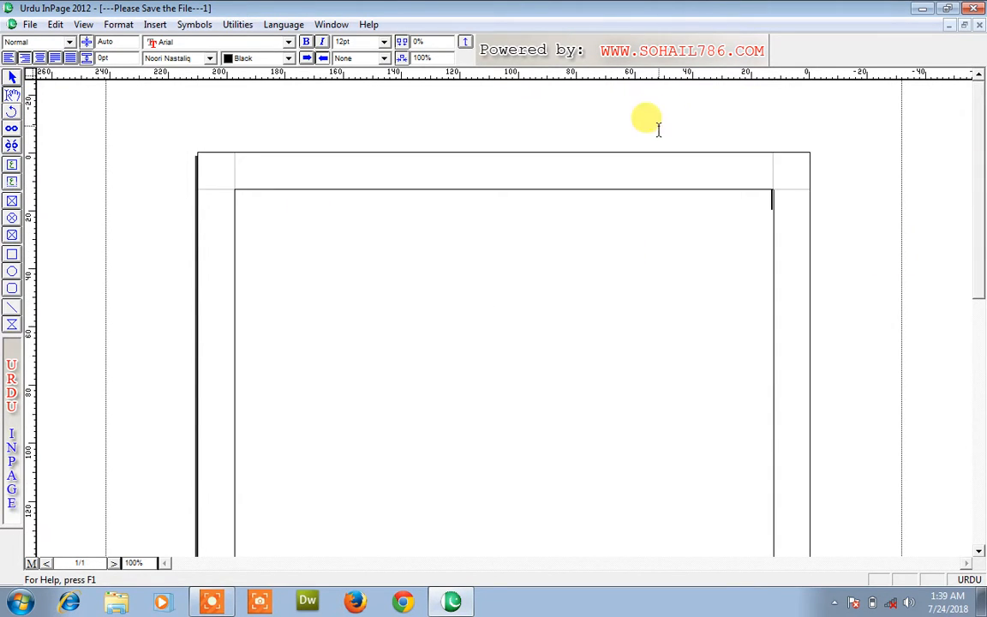
left_click(385, 43)
left_click(374, 121)
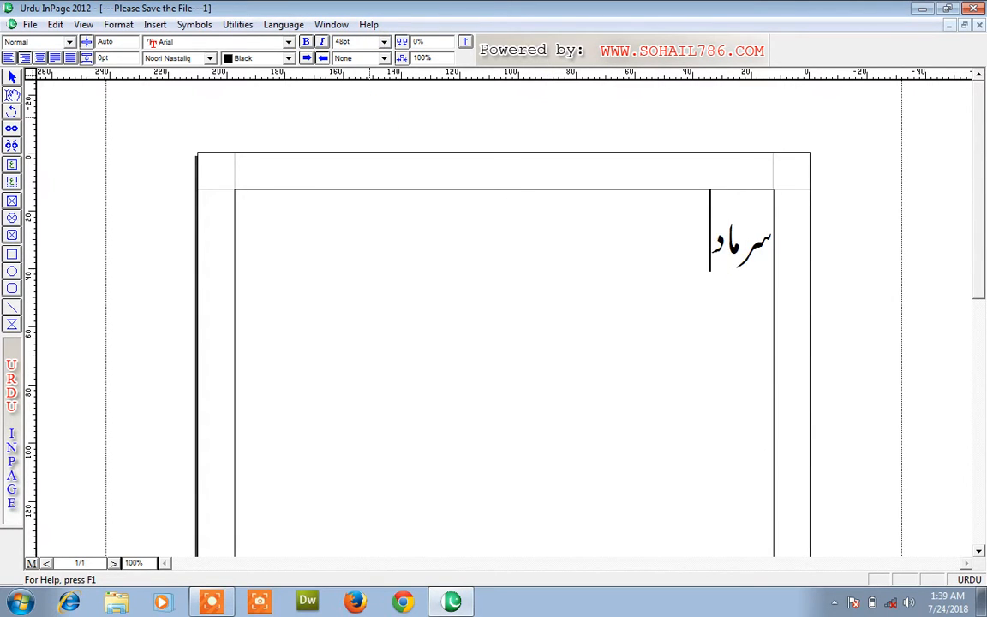
key("Return")
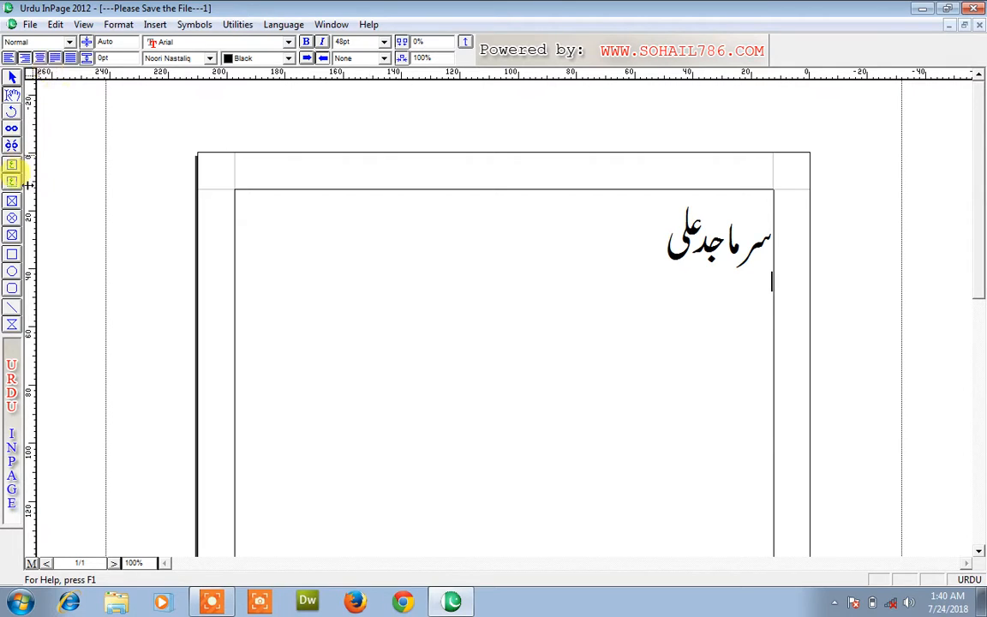
Draw a rectangle around the Urdu name and fill it with green
left_click(12, 257)
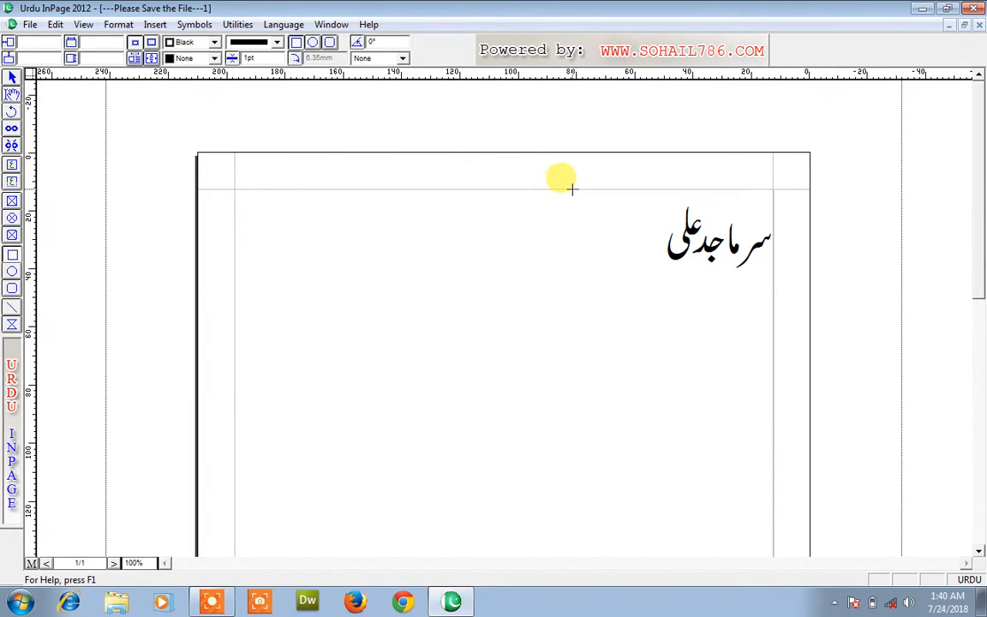
left_click_drag(592, 189, 772, 267)
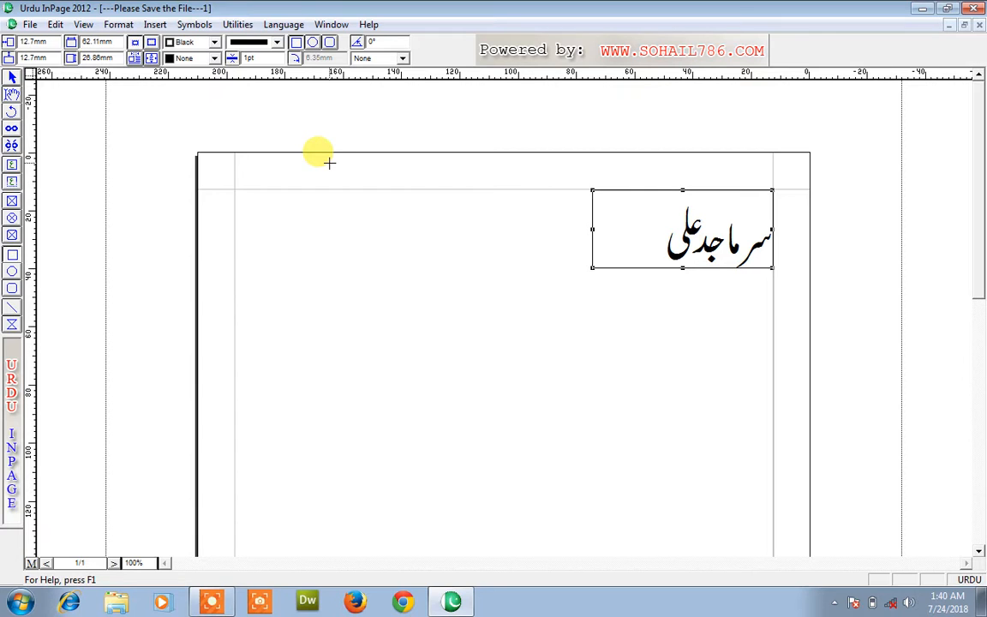
left_click(213, 58)
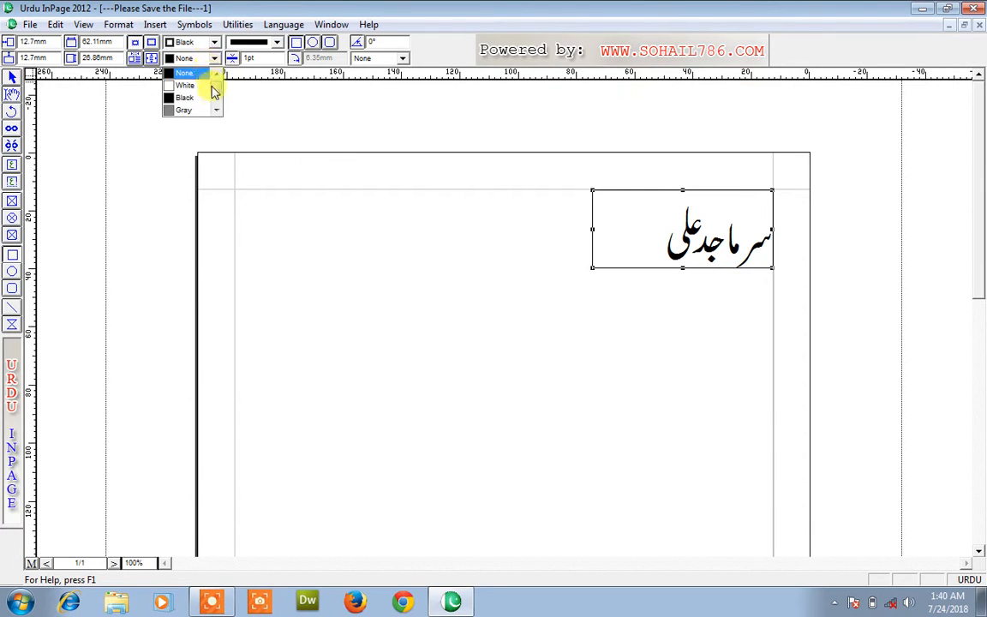
left_click(216, 109)
left_click(217, 109)
left_click(217, 109)
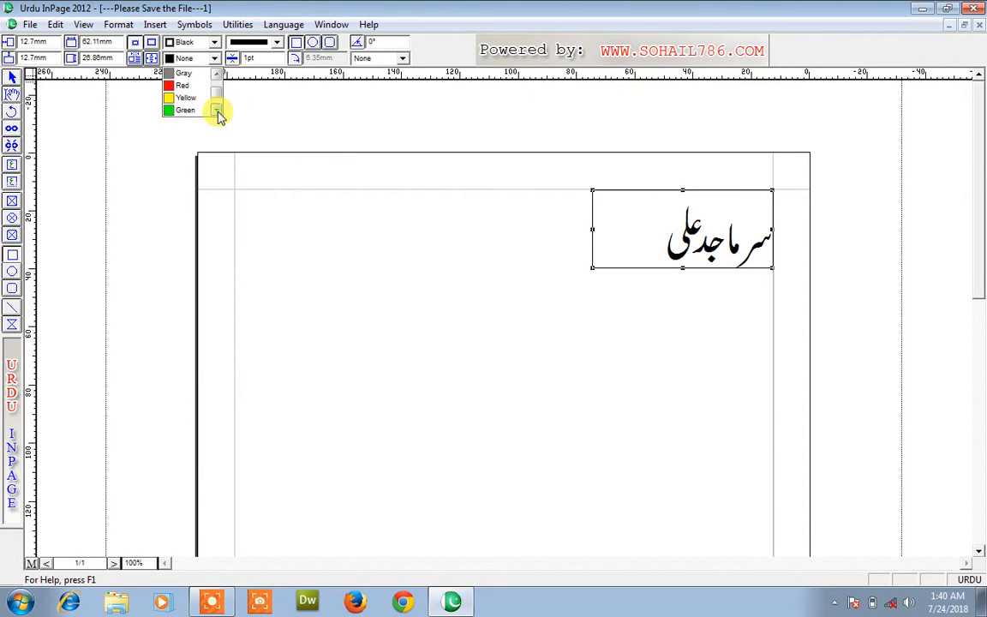
left_click(189, 110)
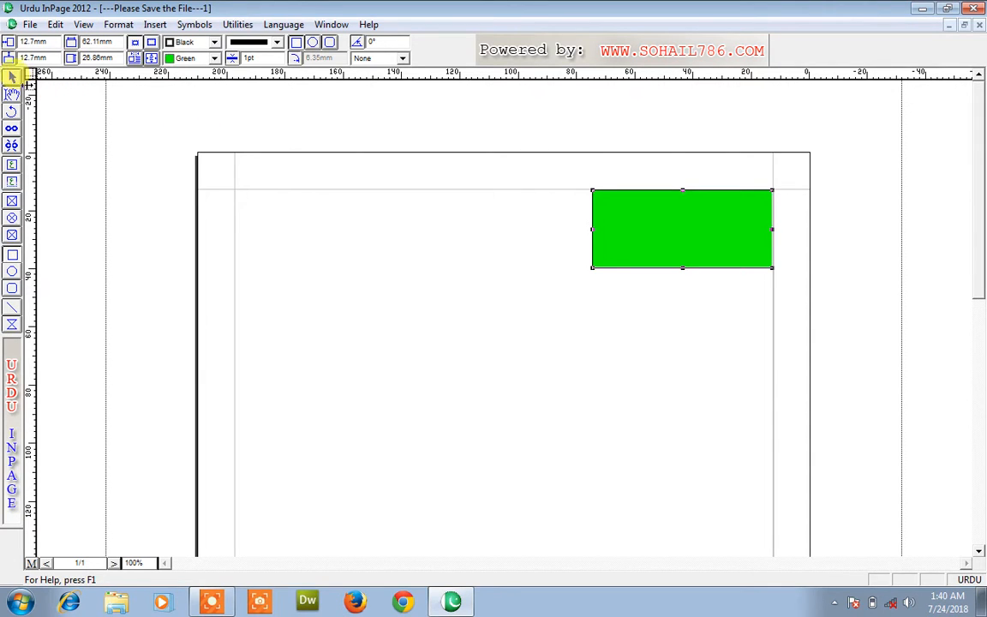
left_click(381, 259)
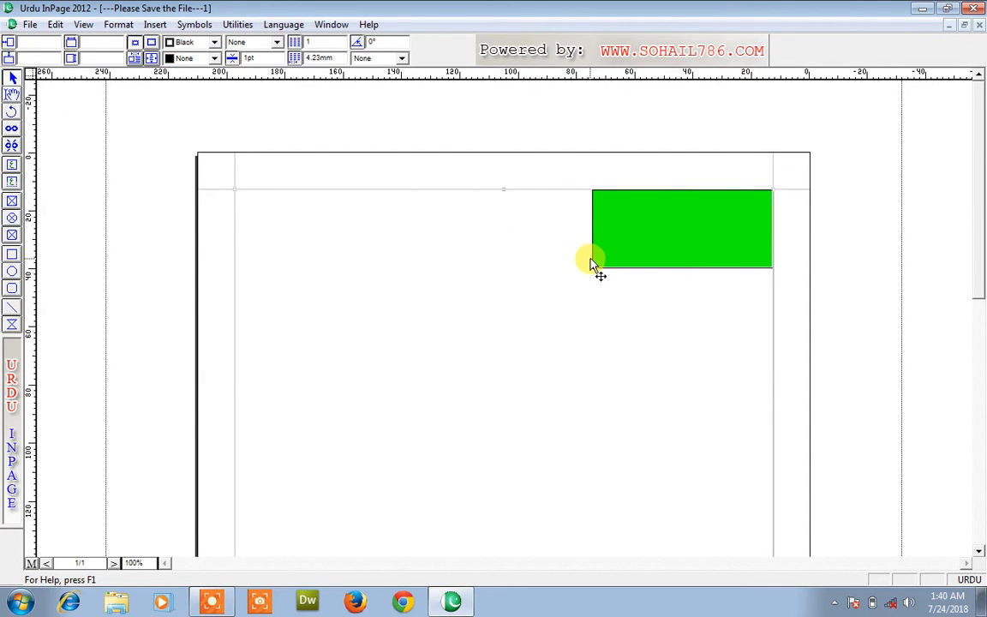
left_click(638, 251)
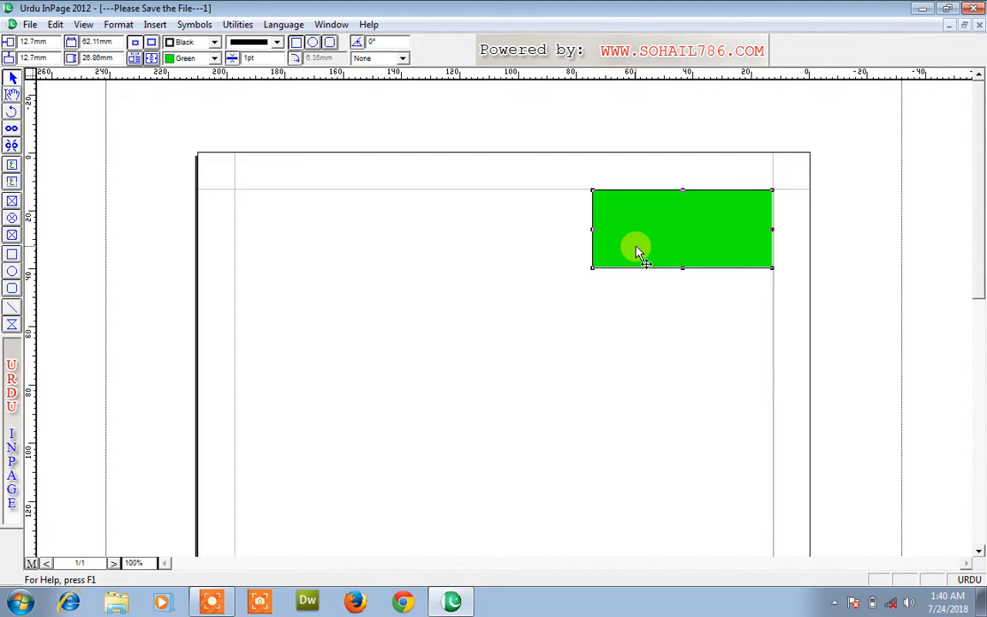
Send the green rectangle to the back with Edit > Send To Back
right_click(638, 253)
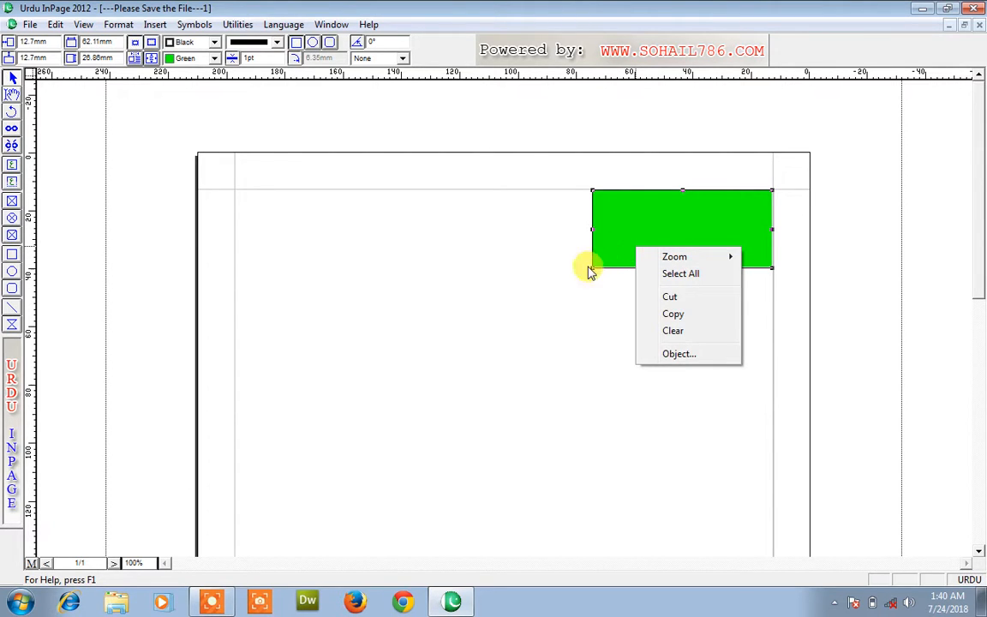
left_click(588, 272)
left_click(632, 226)
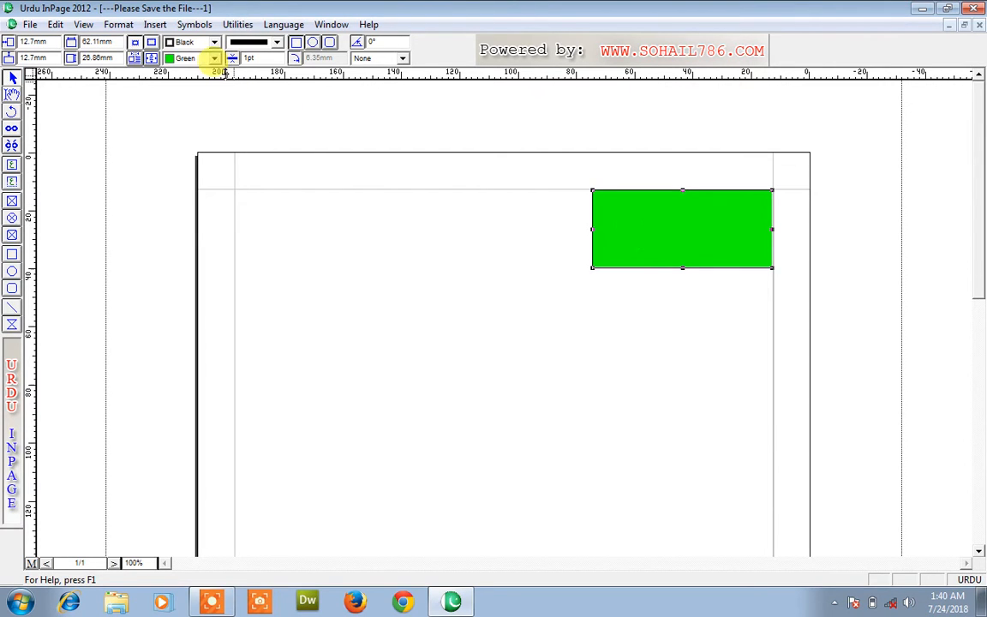
left_click(56, 25)
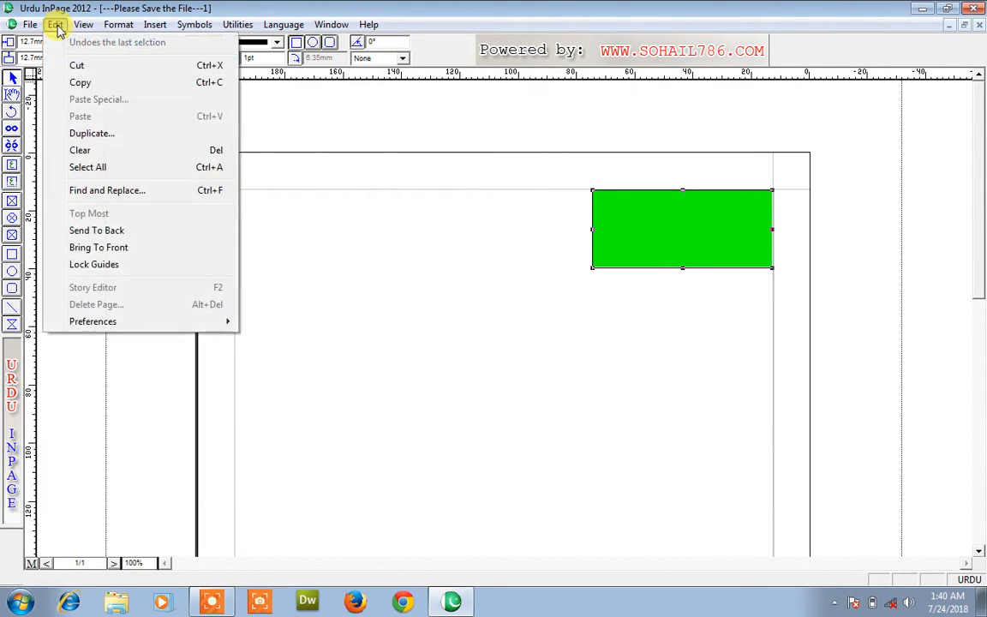
left_click(111, 232)
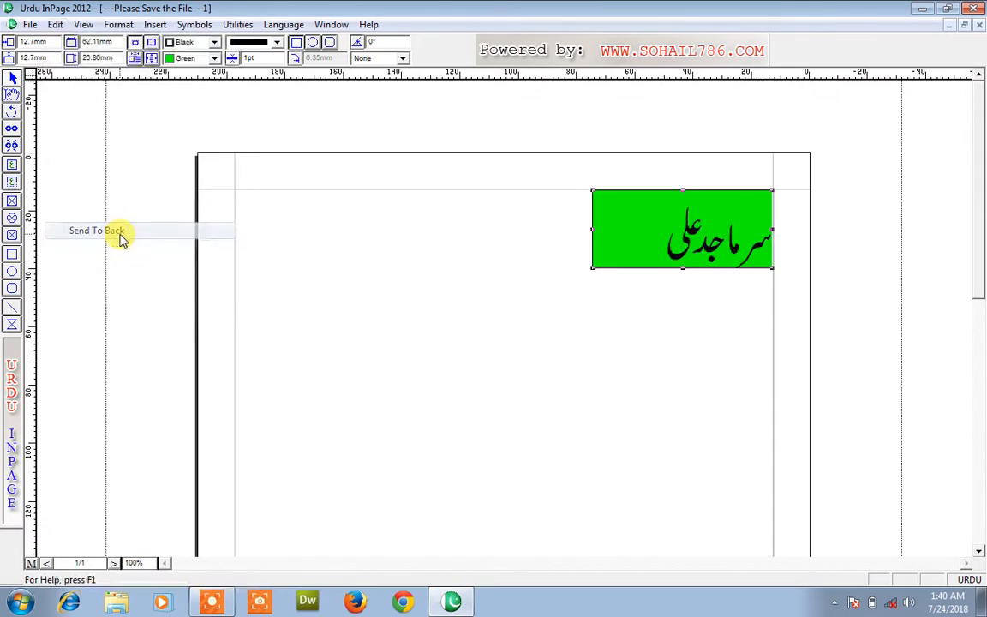
left_click(356, 367)
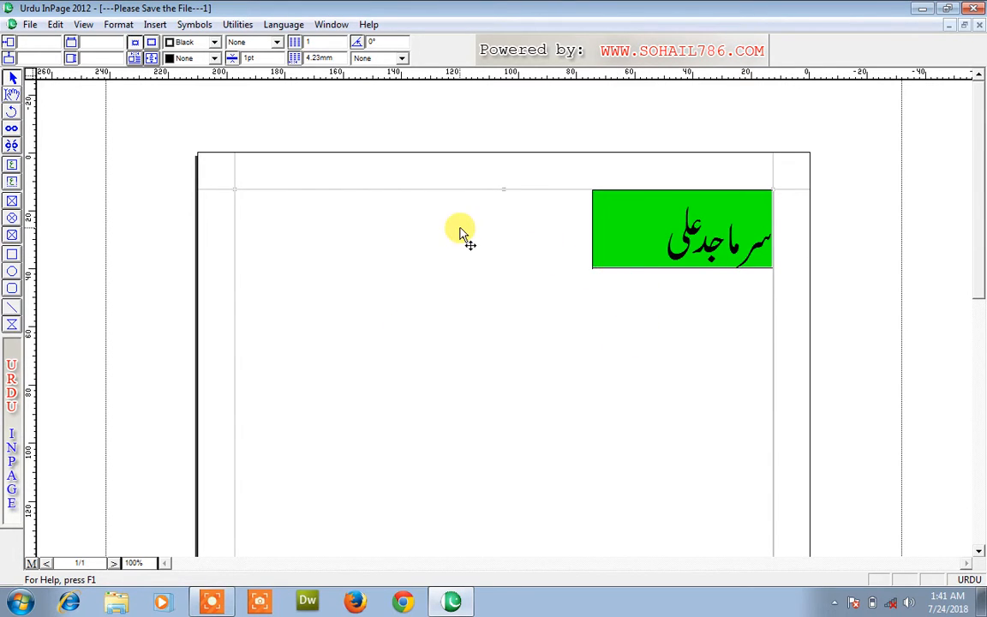
Send the Urdu name frame to the back from the Edit menu
right_click(334, 286)
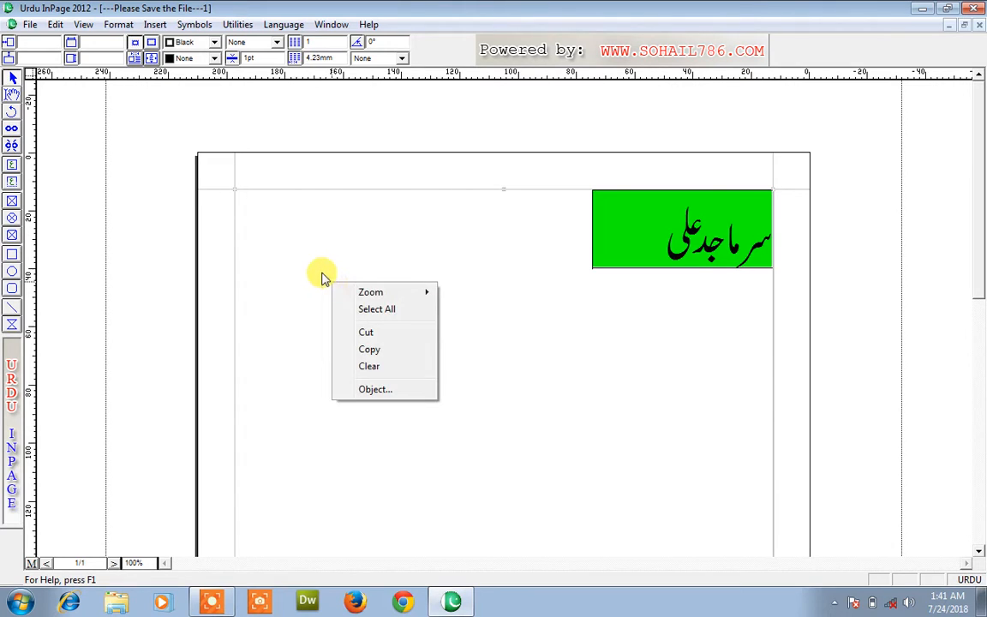
left_click(315, 265)
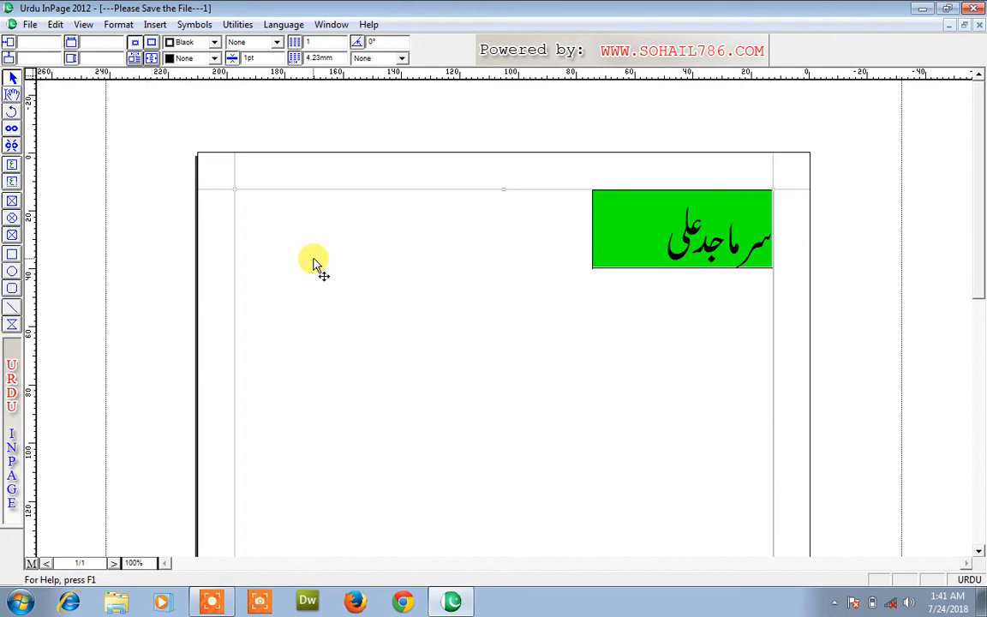
left_click(55, 24)
left_click(95, 231)
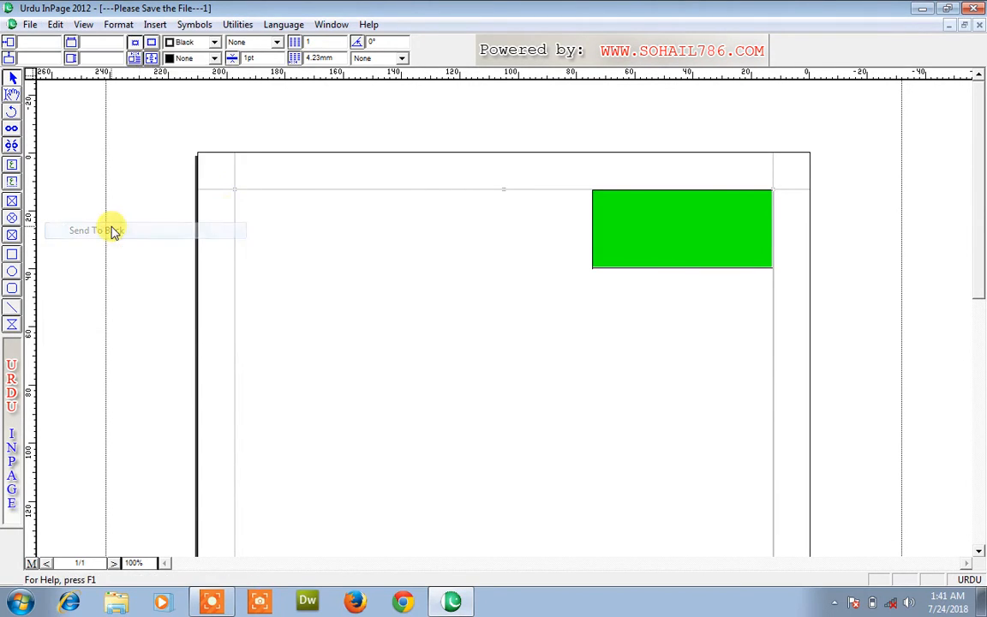
Narrow the green rectangle from its left side to 48.35mm and send it behind the name
left_click(613, 243)
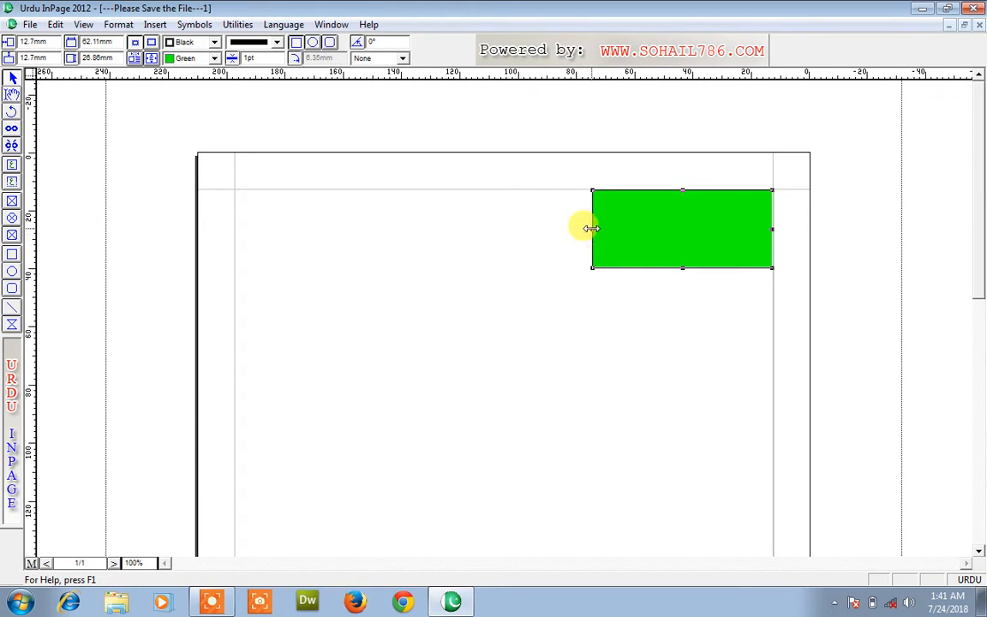
left_click_drag(591, 229, 631, 228)
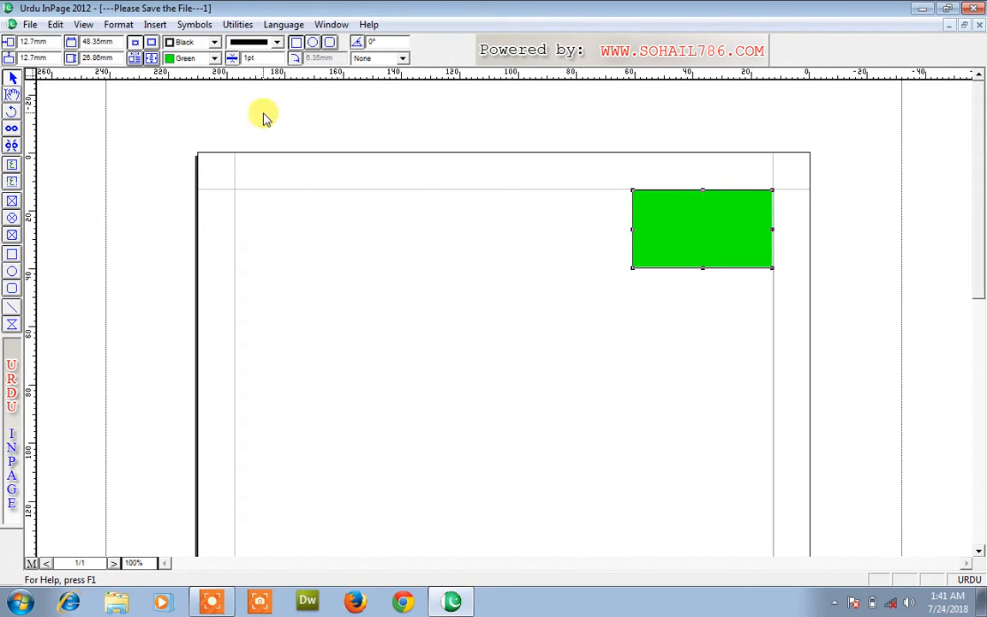
left_click(54, 24)
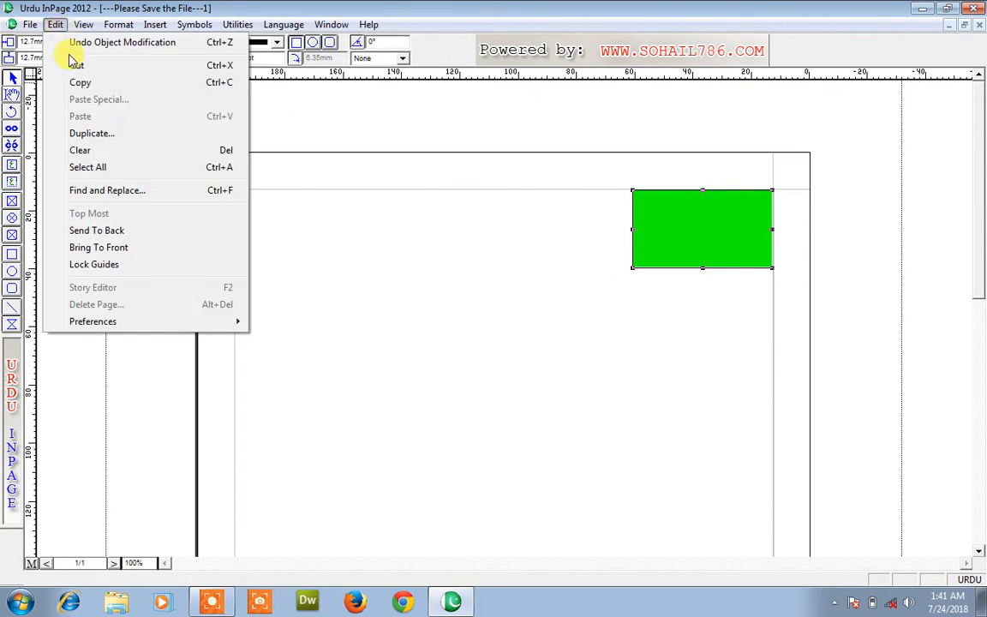
left_click(121, 229)
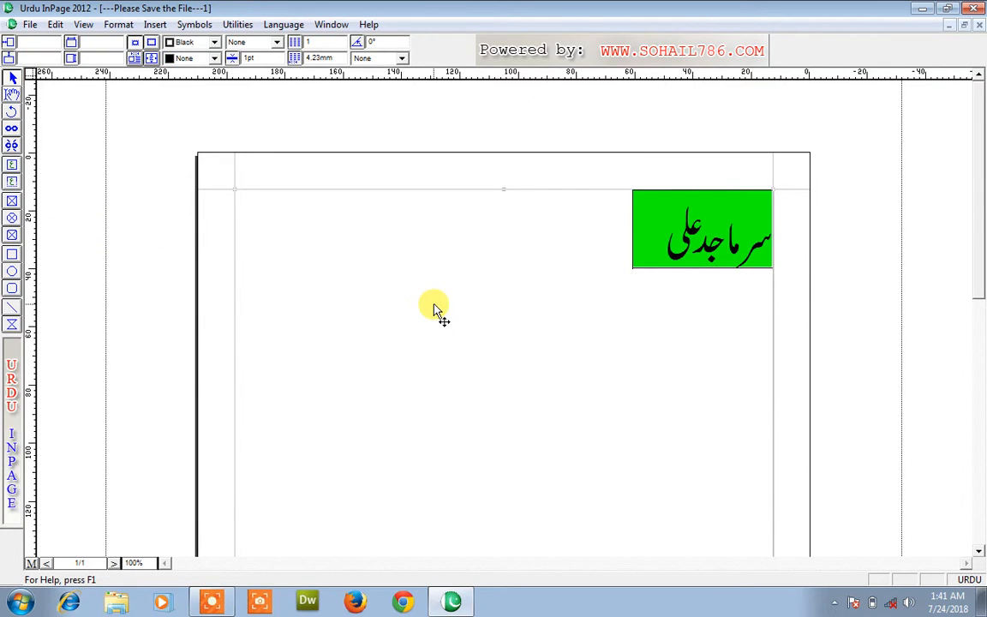
Draw four practice lines, then select all objects with Ctrl+A and delete them
left_click(13, 305)
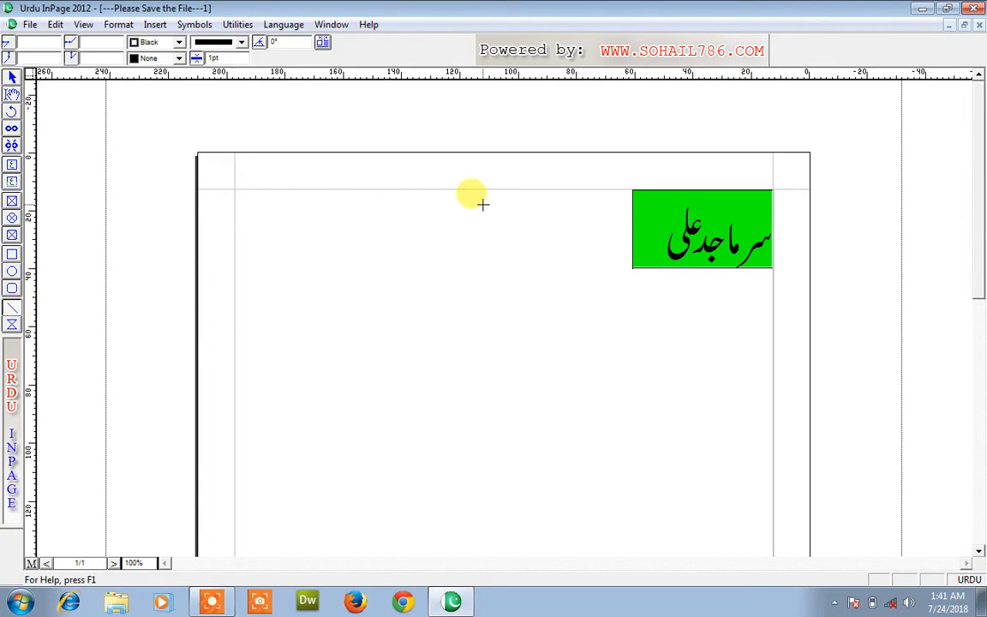
left_click_drag(485, 209, 486, 447)
mouse_move(344, 277)
left_mouse_down()
mouse_move(538, 382)
mouse_move(418, 555)
mouse_move(373, 583)
left_mouse_up()
left_click_drag(312, 419, 552, 419)
left_click_drag(544, 299, 604, 493)
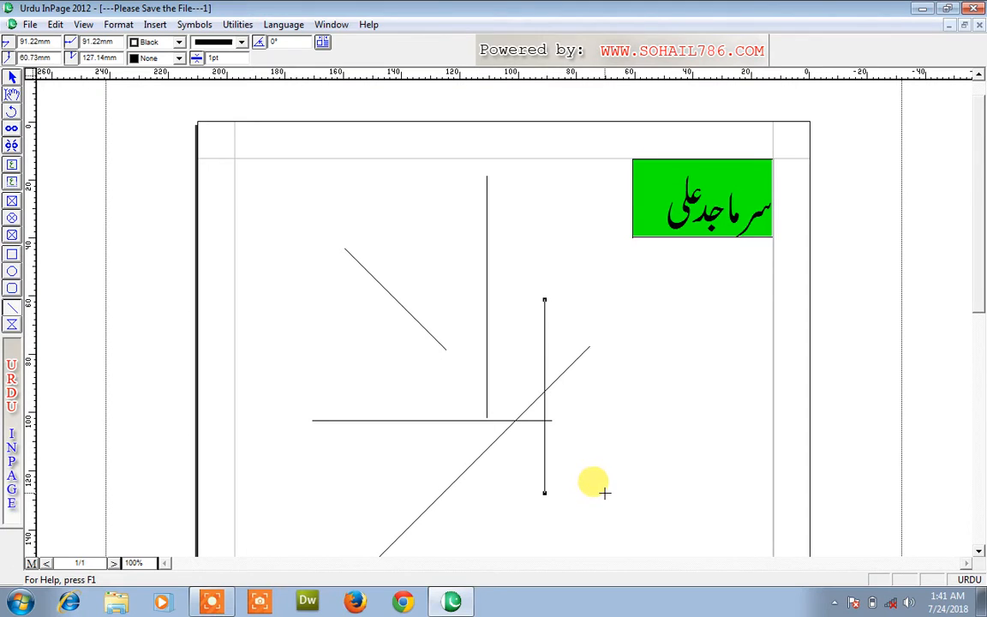
key("ctrl+a")
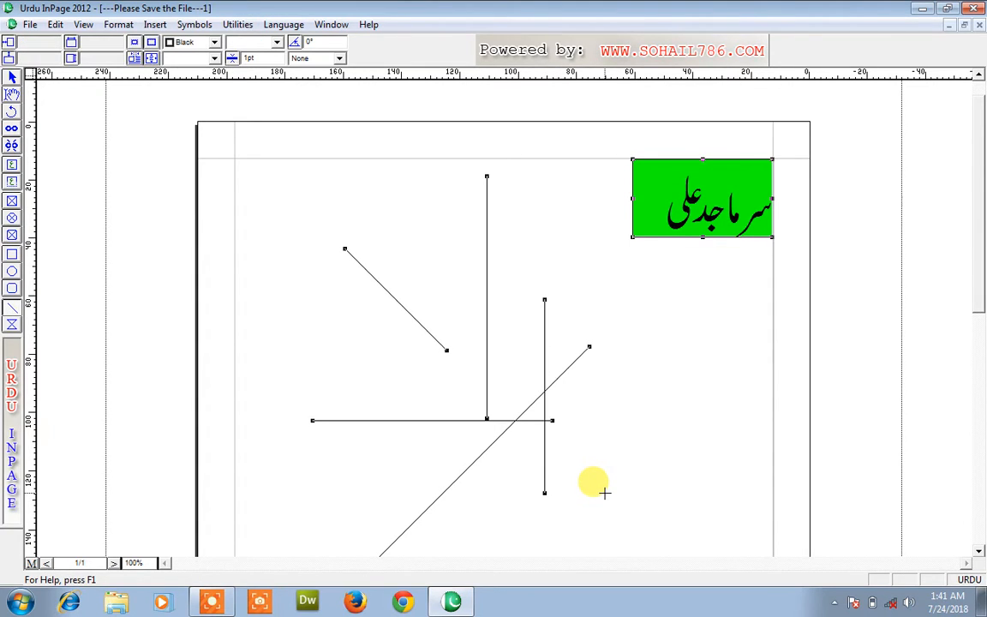
key("Delete")
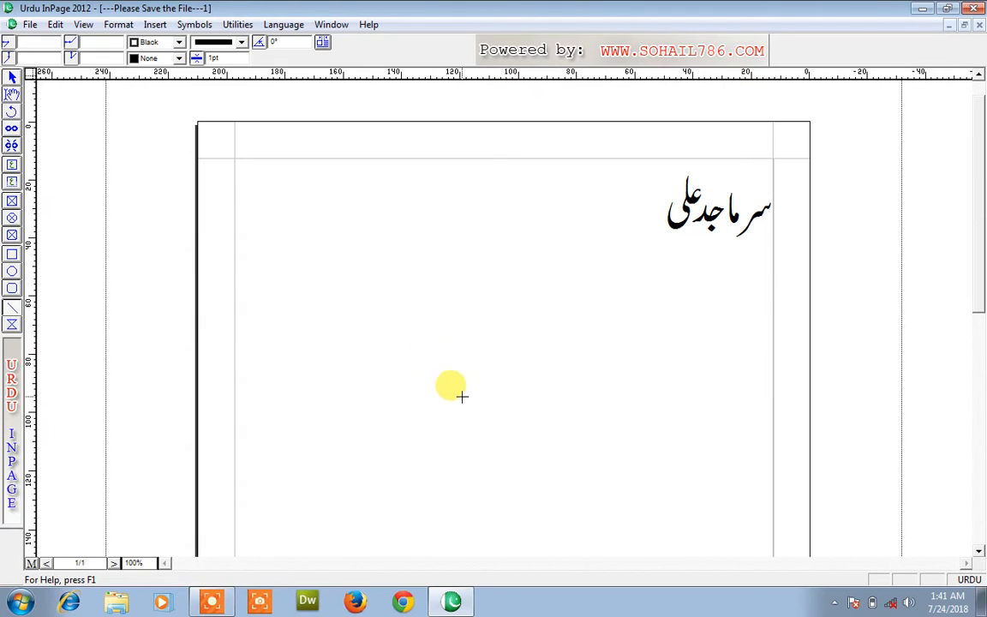
Draw a small polygon rectangle below the name and reshape its corners into a tick mark
left_click(12, 326)
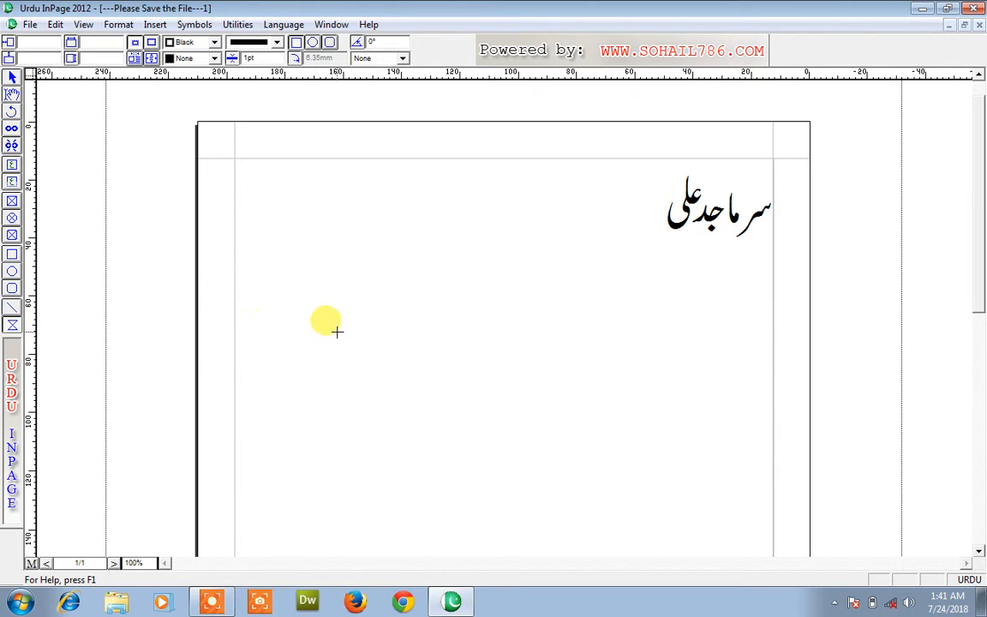
left_click_drag(353, 340, 437, 407)
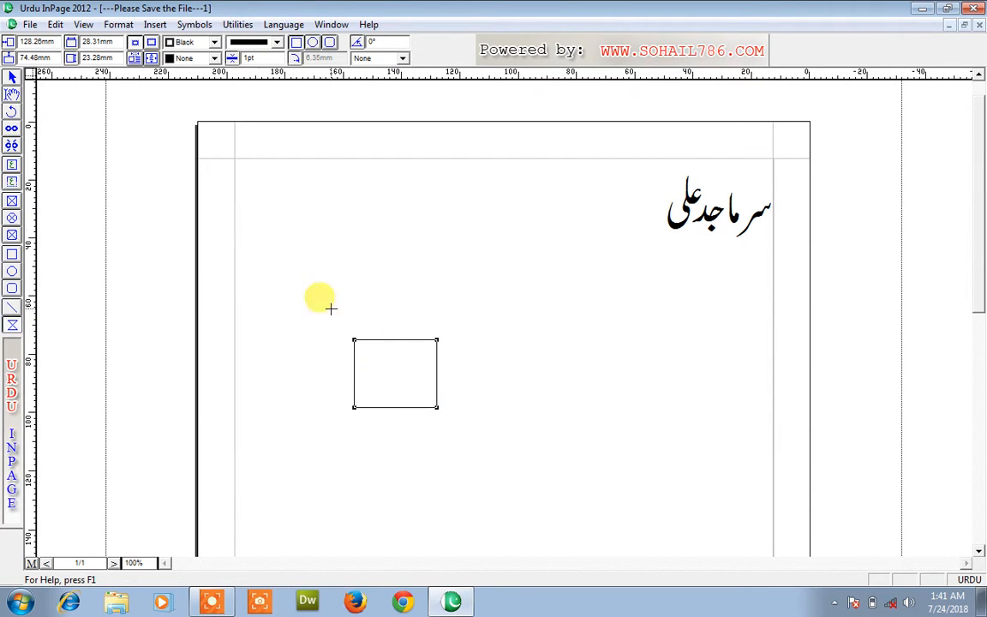
left_click(12, 78)
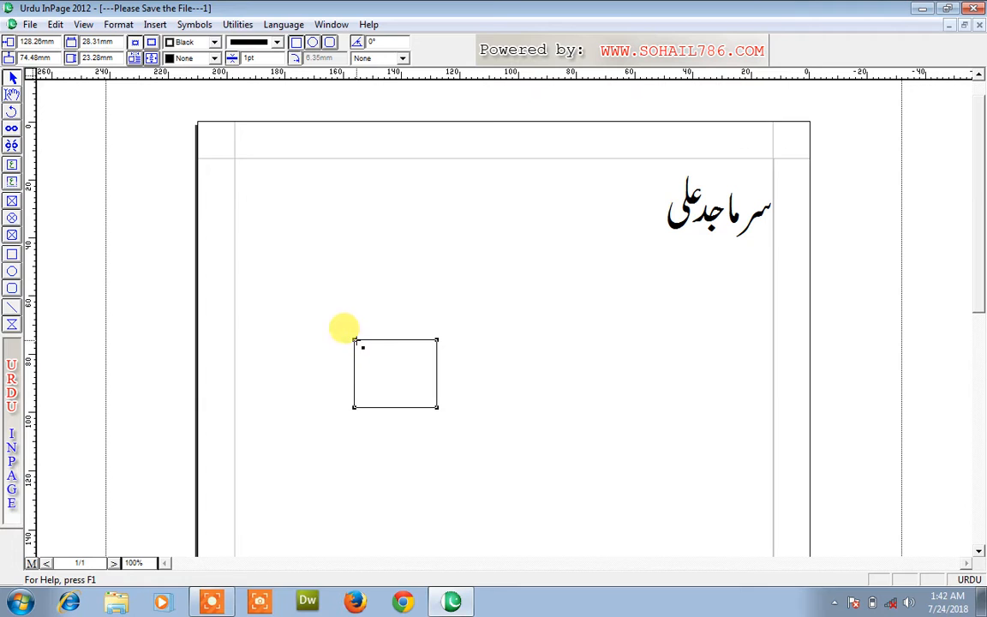
left_click_drag(354, 340, 385, 410)
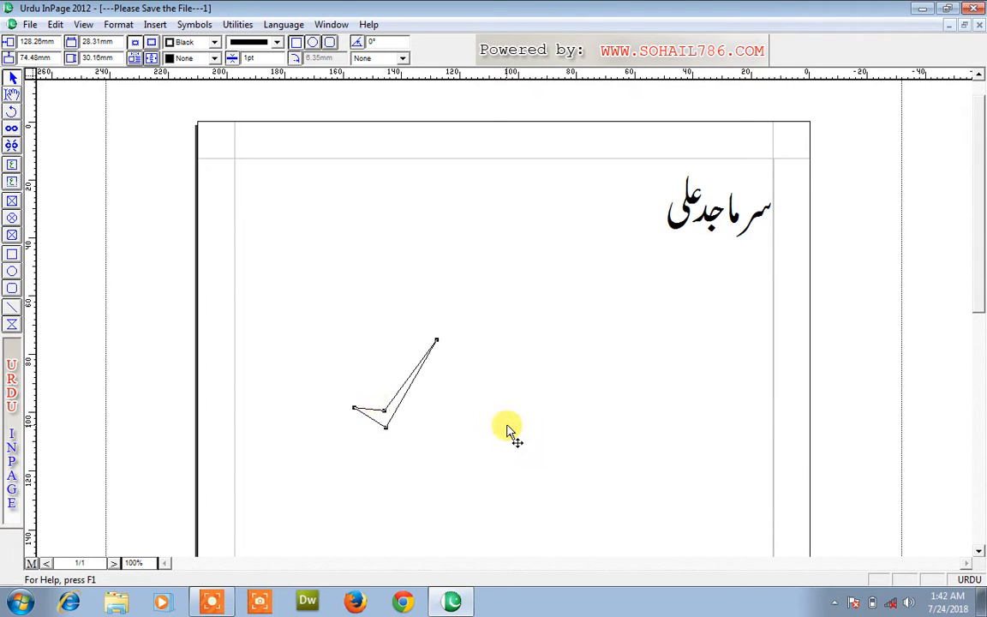
left_click(509, 431)
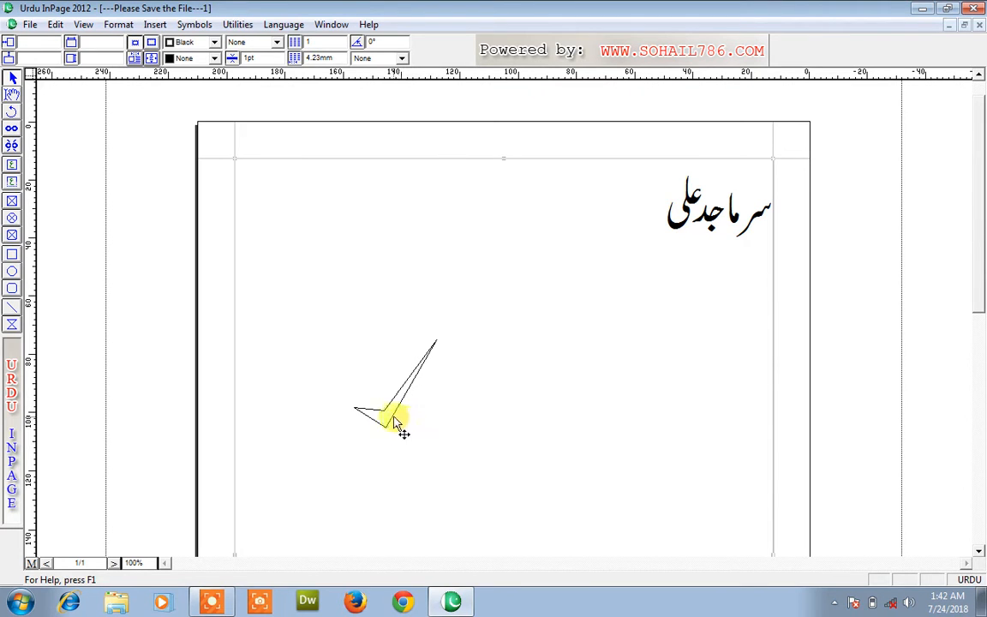
Fill the tick-mark shape with black
left_click(379, 406)
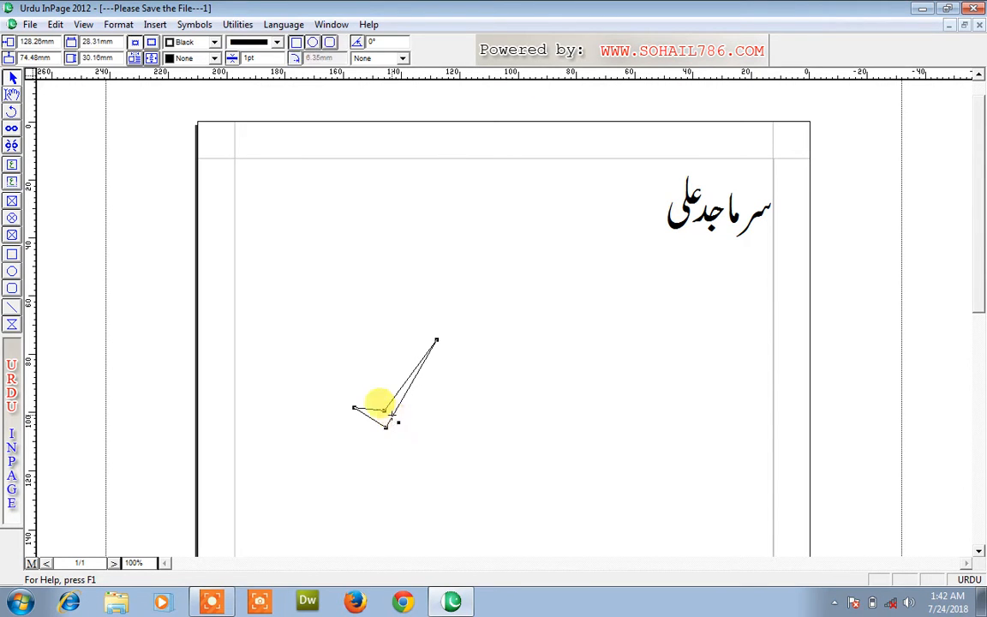
left_click(214, 59)
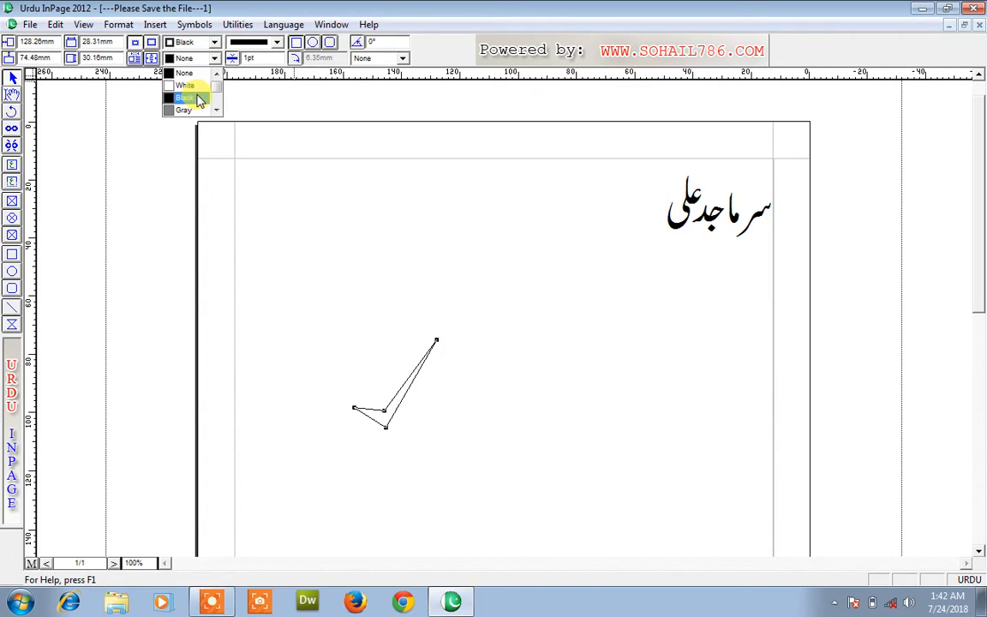
left_click(199, 100)
left_click(299, 162)
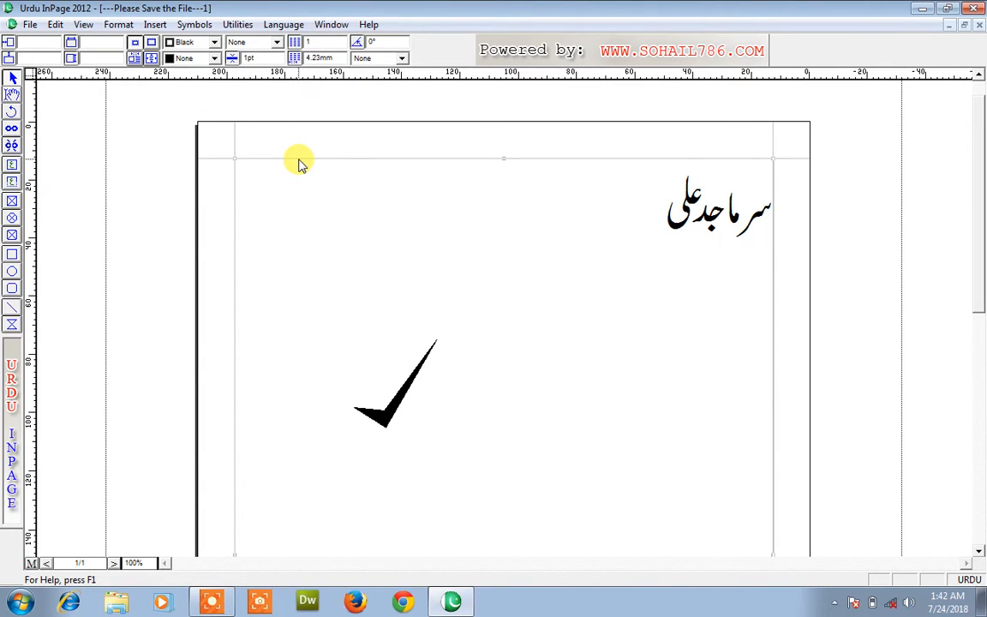